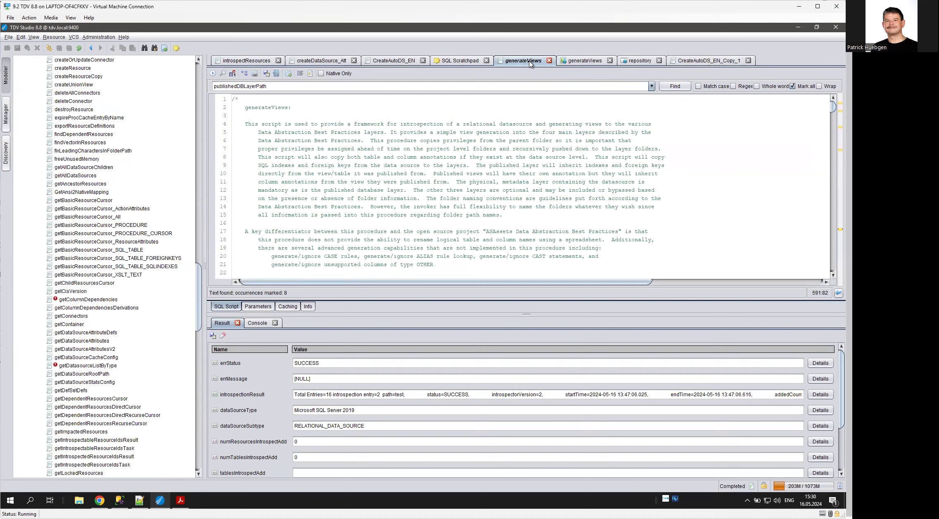
- Locate the generateViews script in the resource tree and check its publishing target under the repository web service, without publishing again
right_click(534, 62)
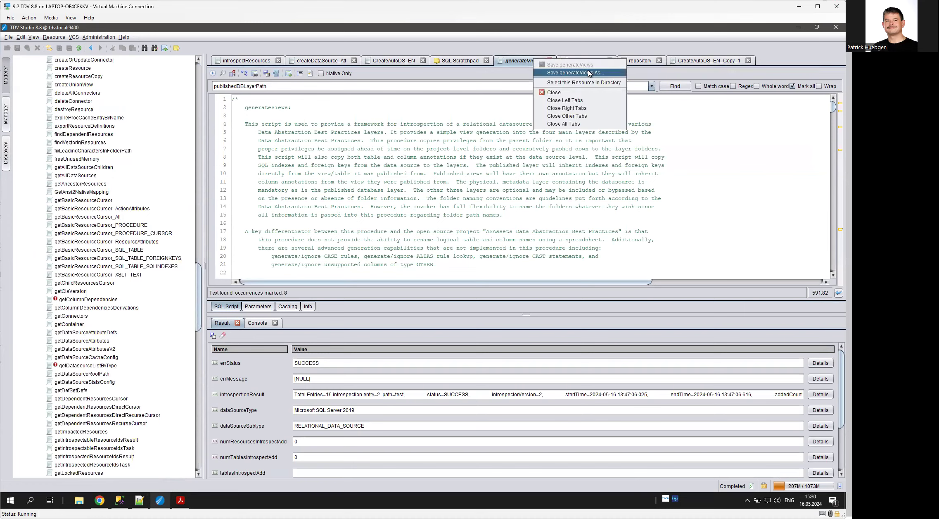
left_click(598, 81)
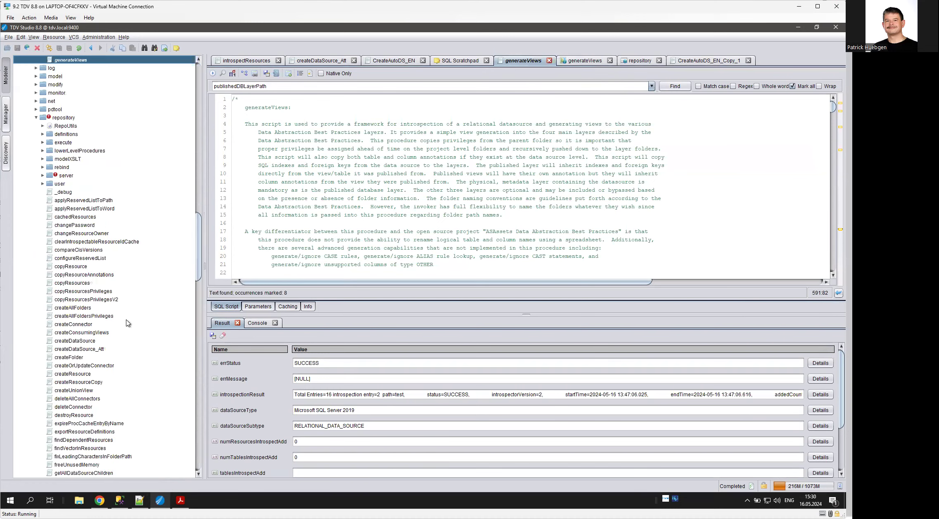
scroll(173, 259, "up", 1)
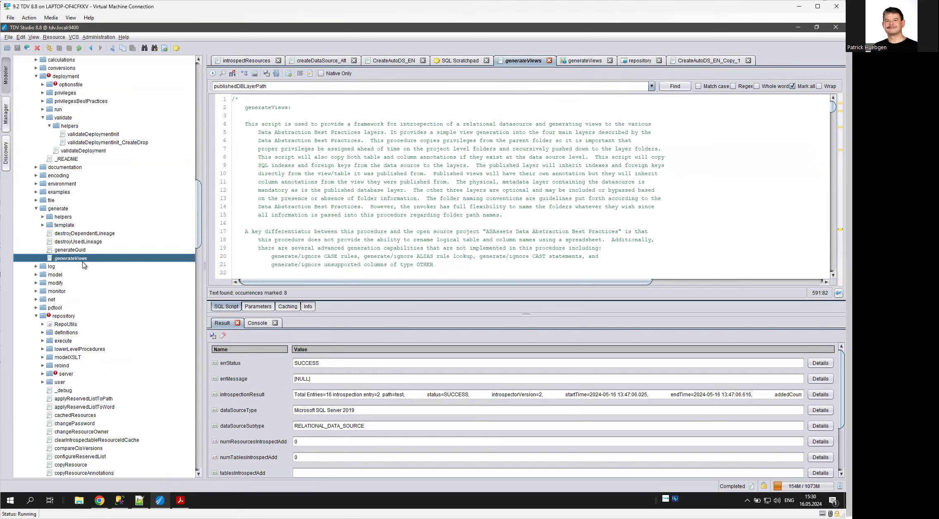
right_click(84, 261)
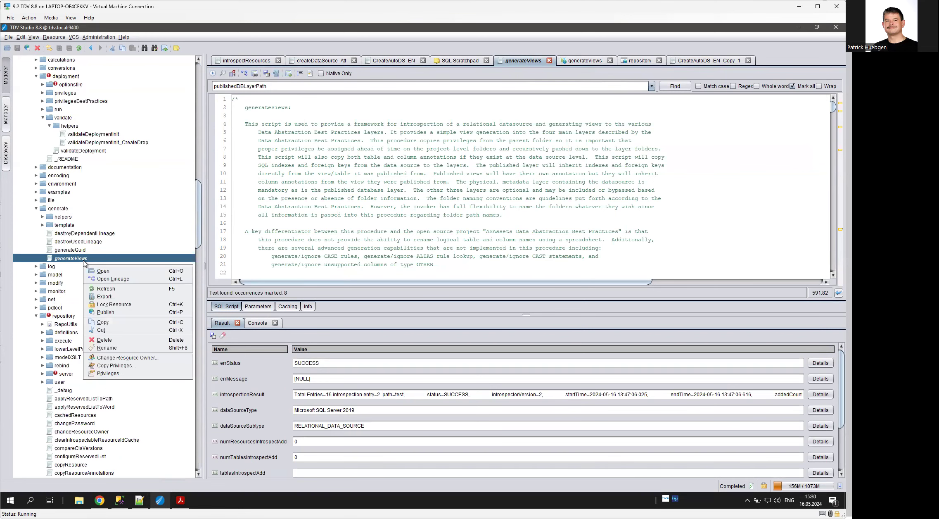
left_click(123, 313)
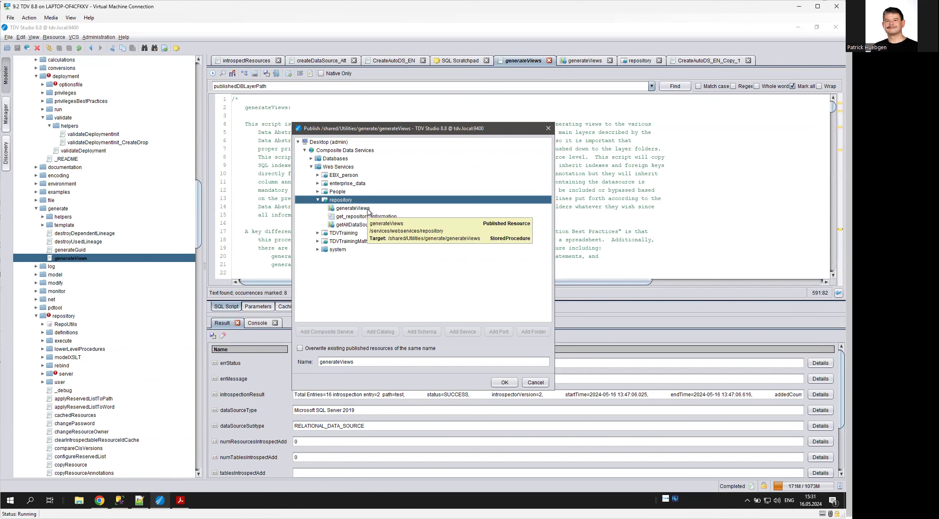
left_click(535, 383)
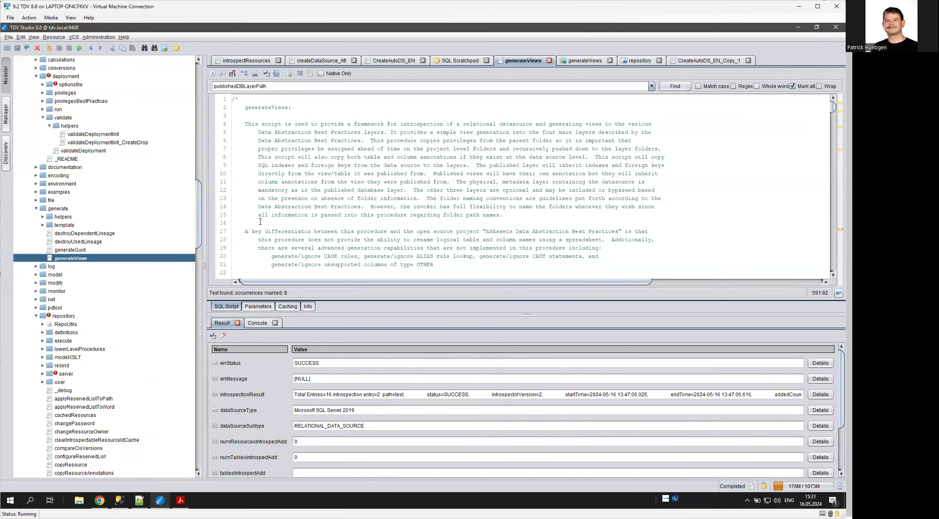
- View the published generateViews resource, open the repository web service, and show the HTTP/JSON endpoint URL of its generateViews operation
left_click(590, 61)
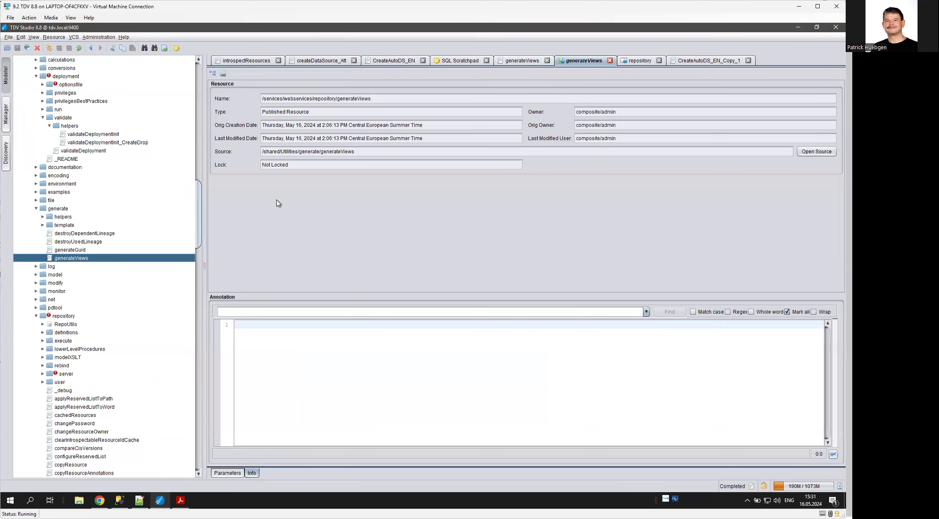
left_click_drag(199, 217, 203, 106)
right_click(70, 211)
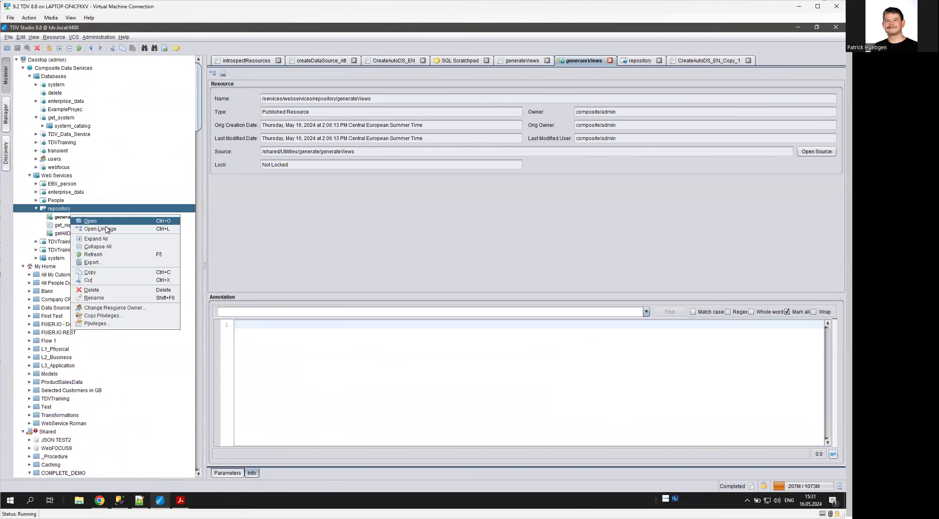
left_click(91, 221)
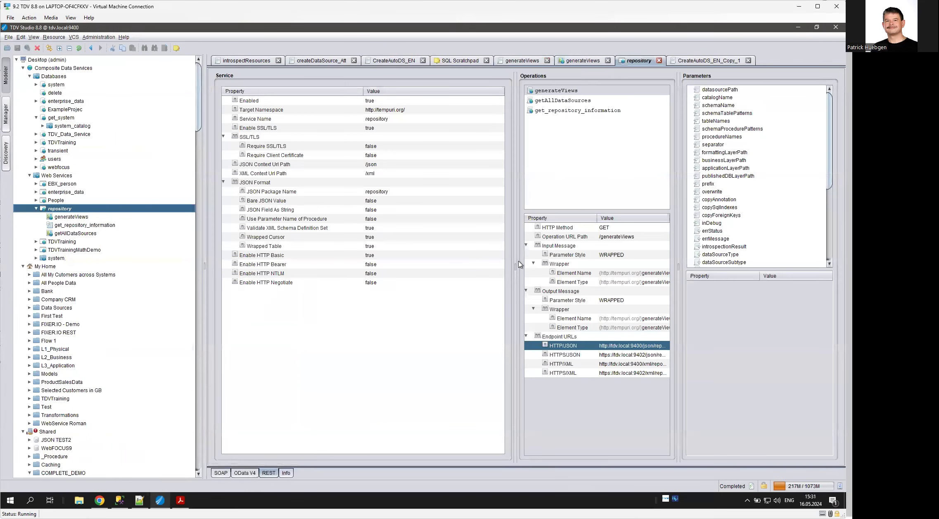
left_click(551, 91)
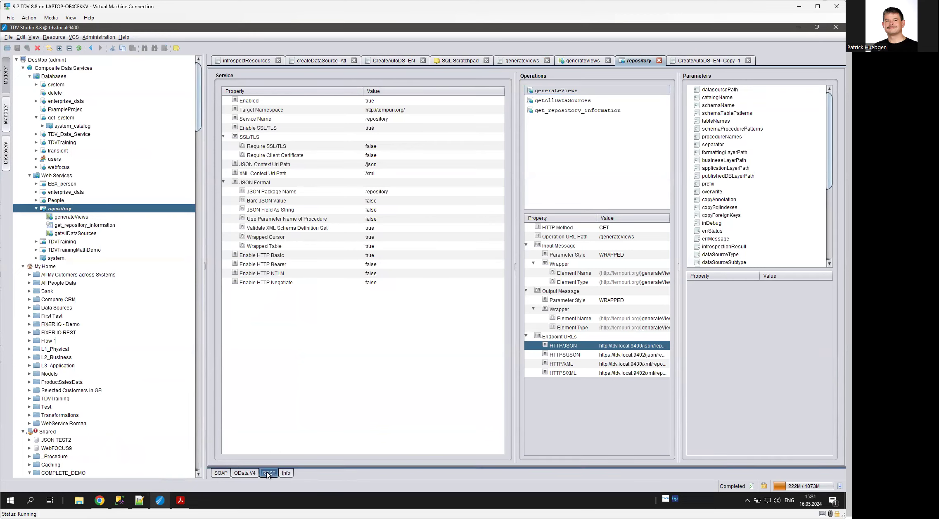
left_click(630, 347)
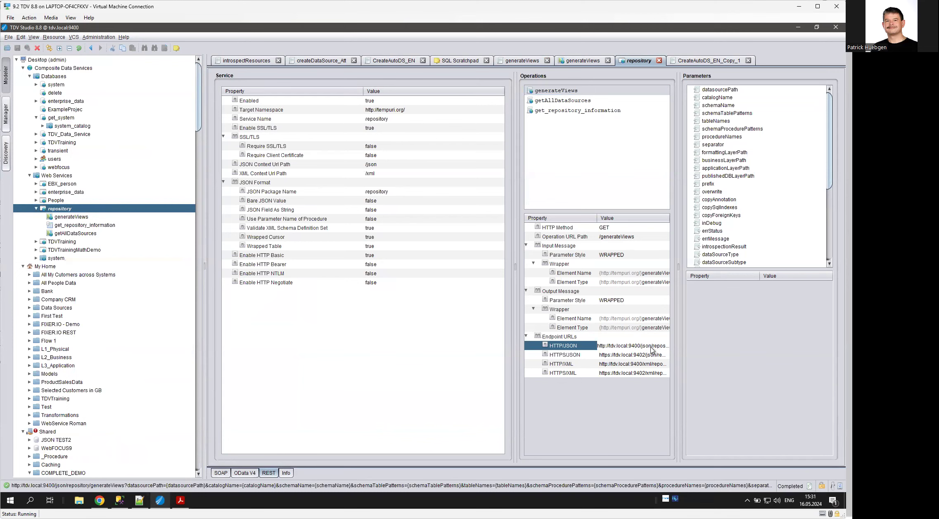
- Switch to Notepad++ and examine the generateViews request parameters, from datasourcePath through the layer paths to inDebug
left_click(140, 500)
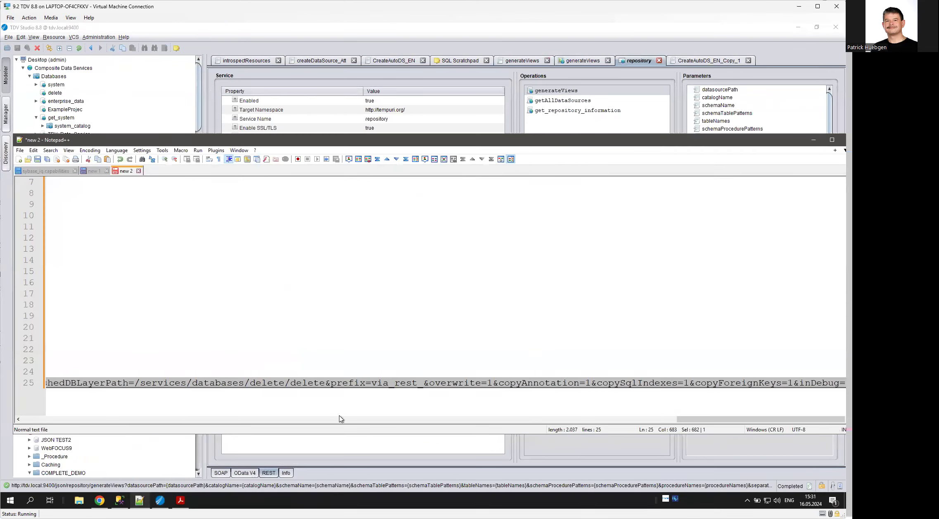
left_click_drag(680, 418, 41, 429)
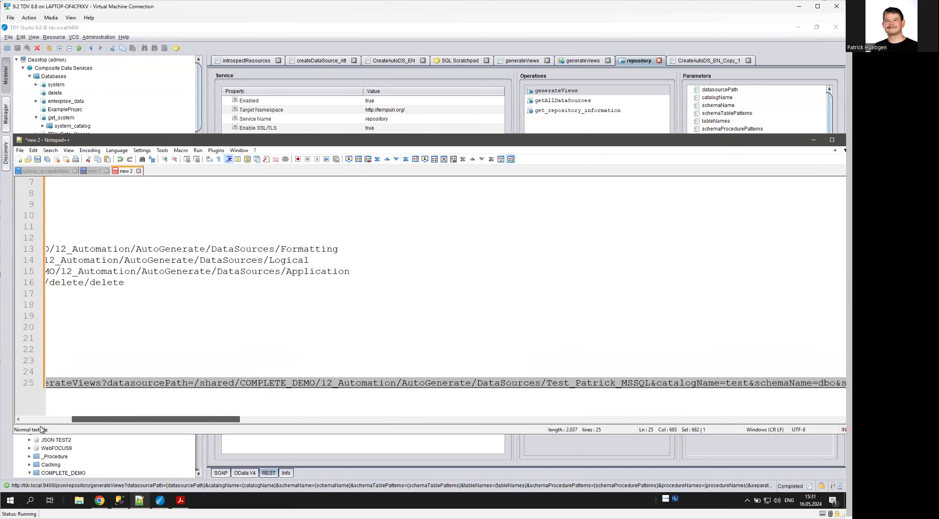
scroll(180, 334, "up", 2)
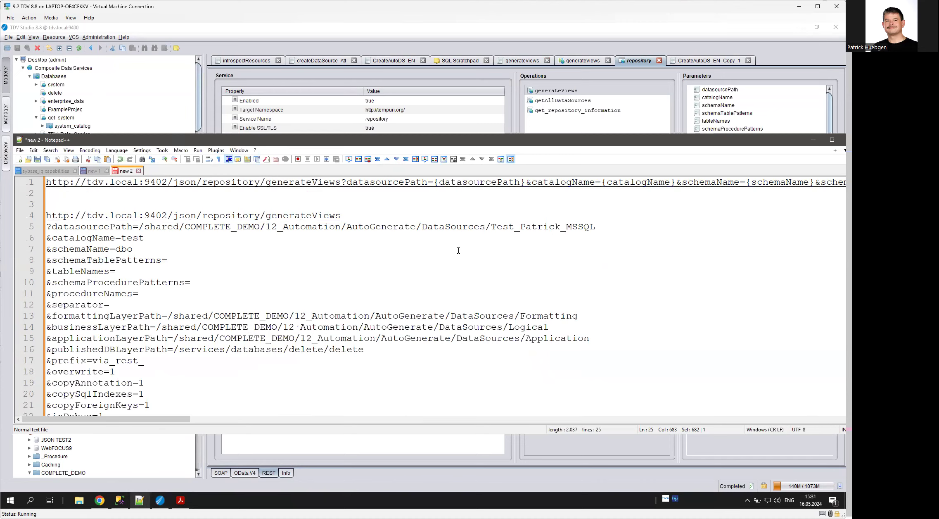
scroll(454, 268, "down", 2)
scroll(163, 279, "up", 2)
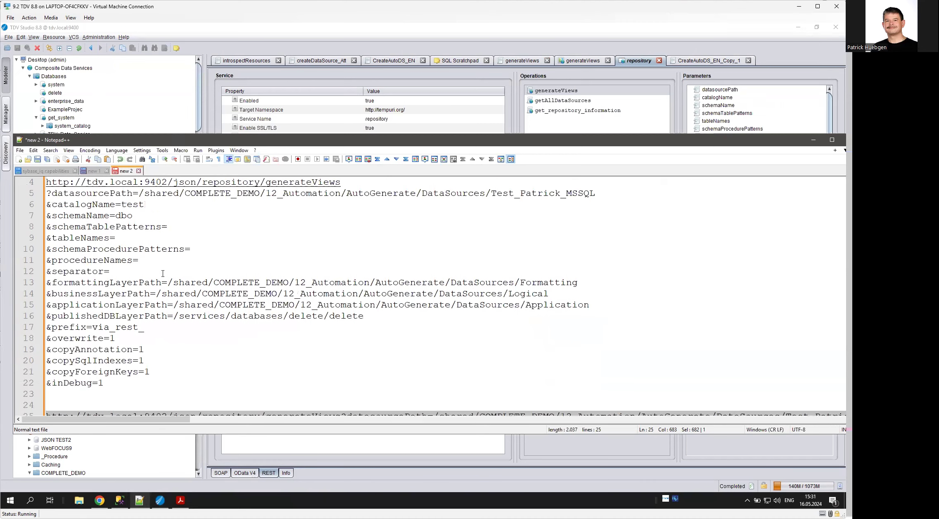
scroll(251, 339, "down", 2)
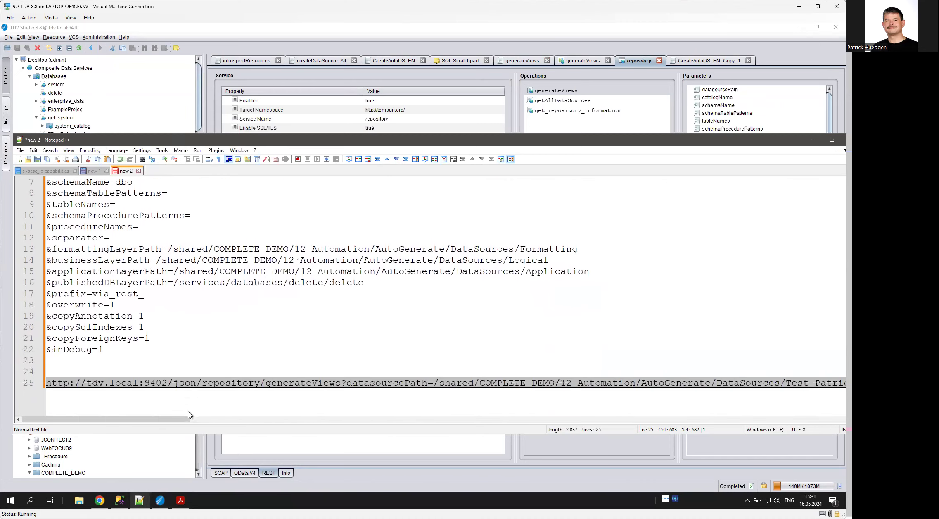
- Copy the complete generateViews request URL on line 25 and switch to Chrome
key("End")
left_click_drag(703, 419, 36, 436)
left_click(43, 386)
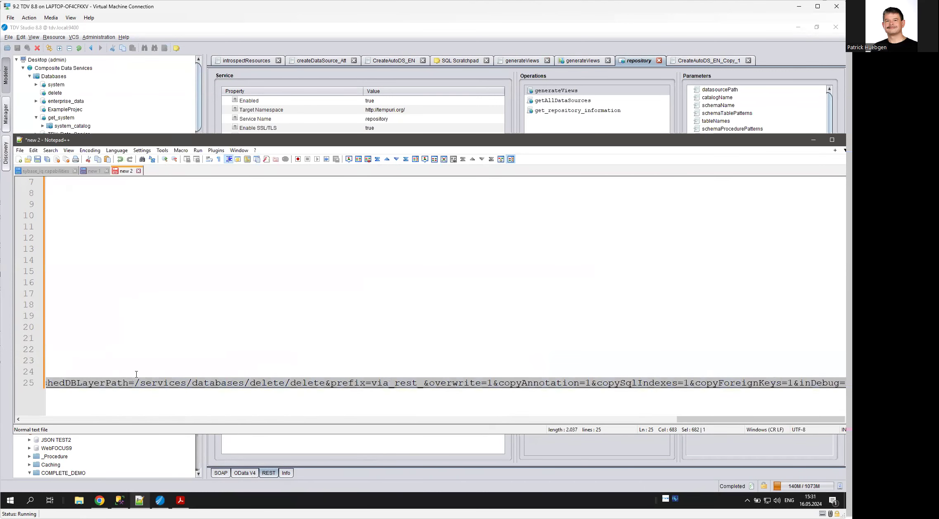
left_click(99, 500)
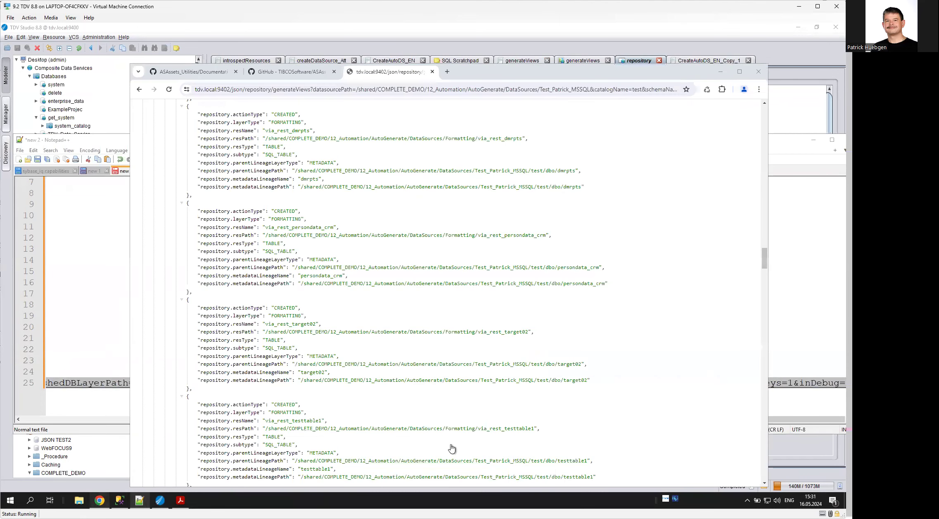
- Try to call the copied generateViews URL in a new incognito window, and close that window
left_click(759, 90)
left_click(686, 149)
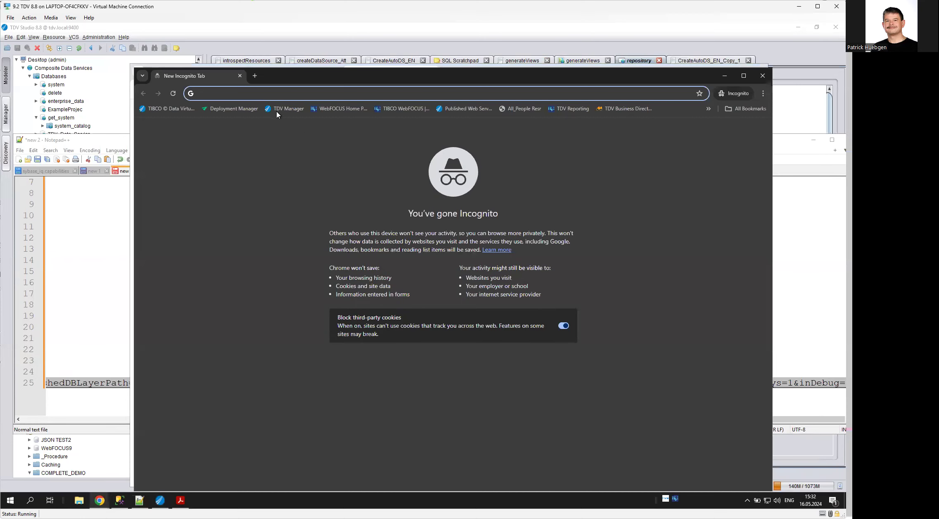
key("ctrl+v")
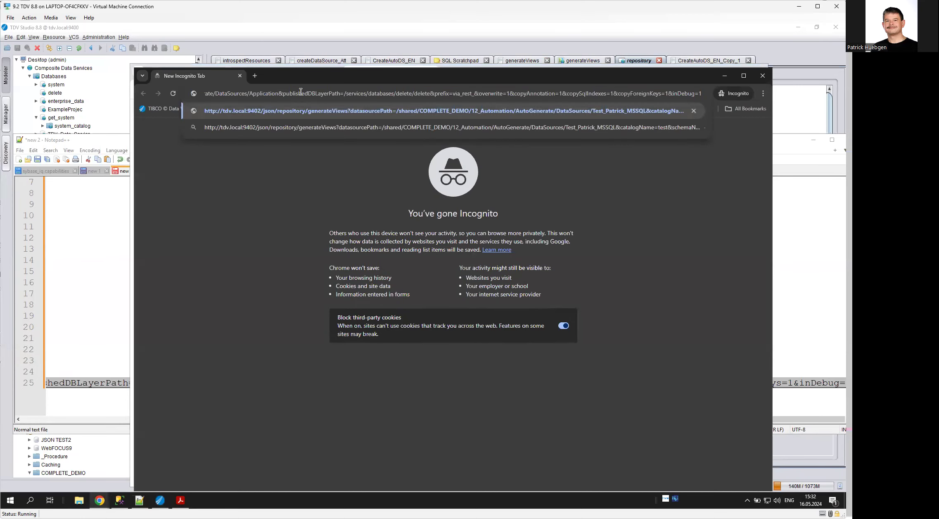
key("Return")
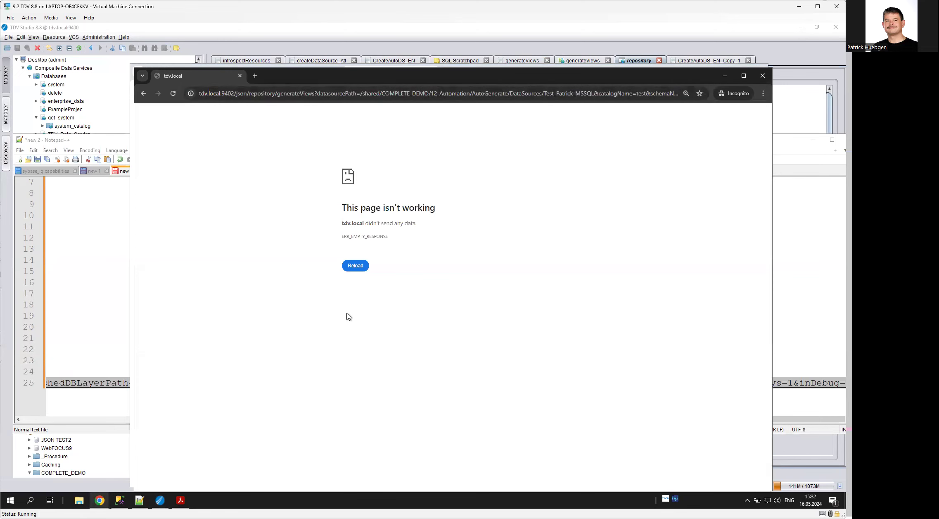
left_click(761, 80)
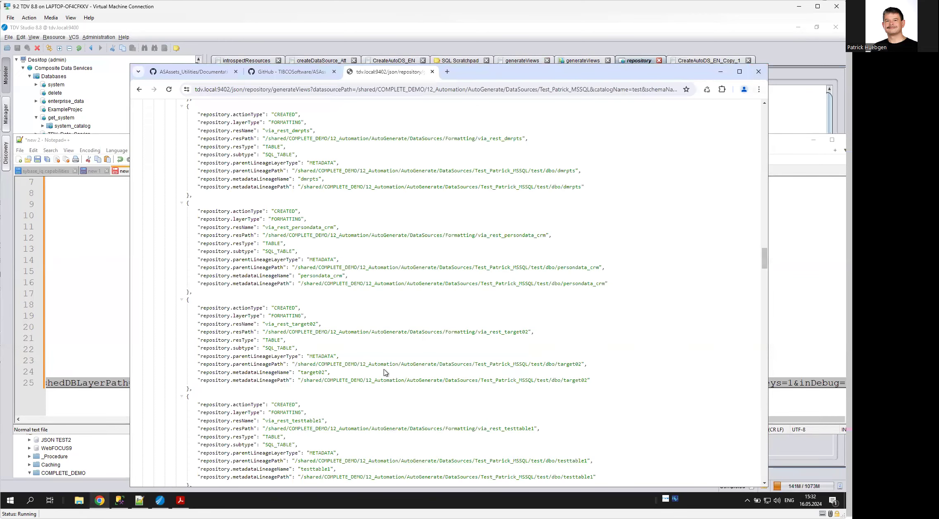
- Call the copied generateViews URL in a new tab of the regular browser window
left_click(447, 72)
key("ctrl+v")
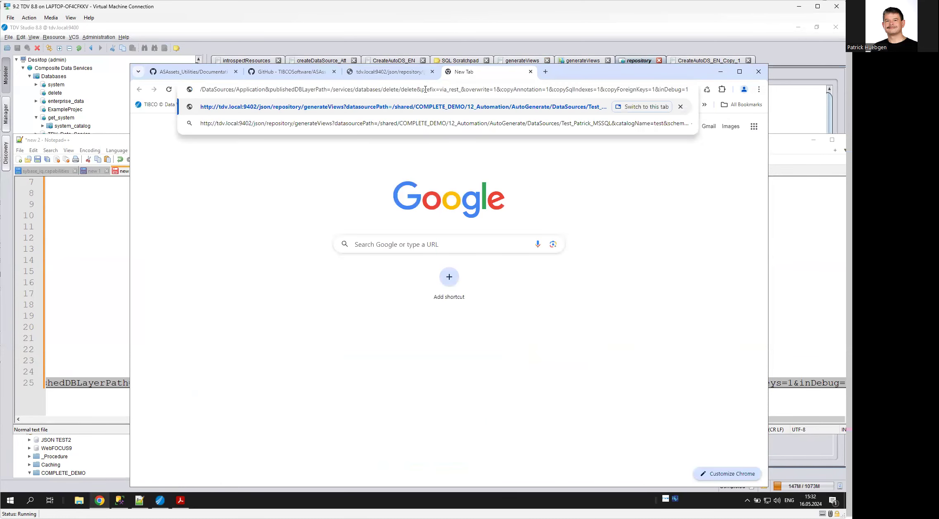
key("Return")
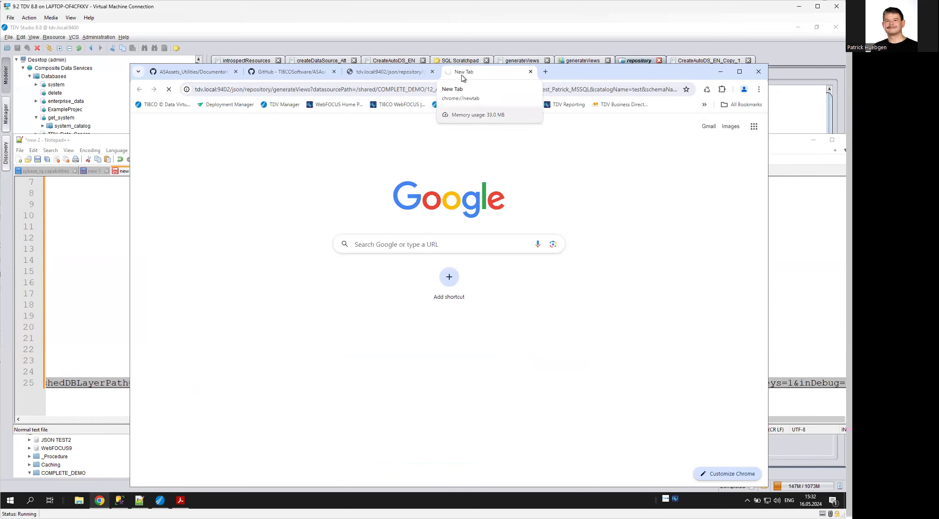
- Return to the parameter list in Notepad++ and highlight the prefix value via_rest_
left_click(74, 259)
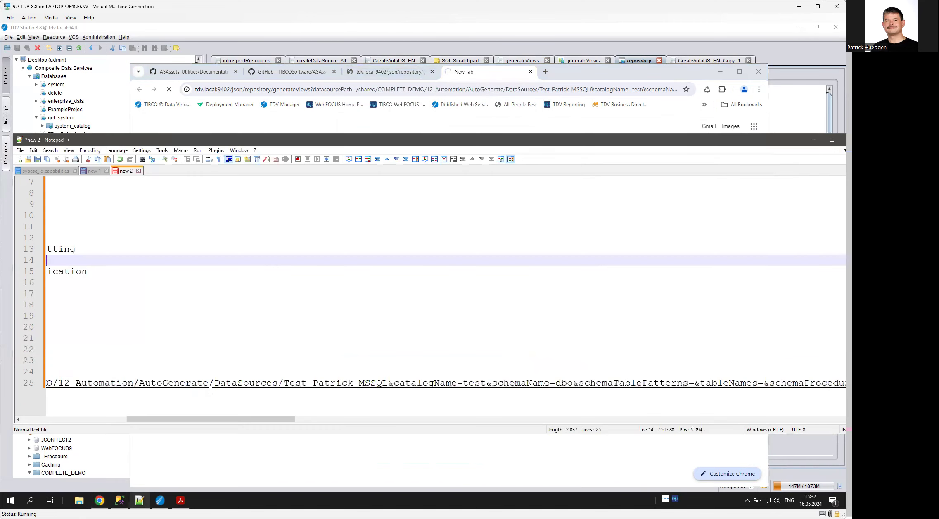
left_click_drag(184, 425, 15, 426)
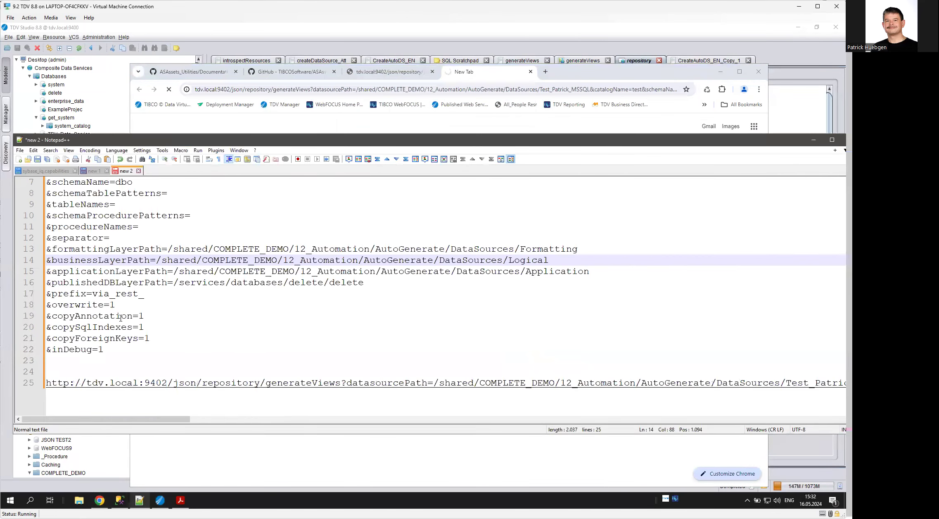
scroll(125, 315, "up", 1)
scroll(126, 316, "up", 1)
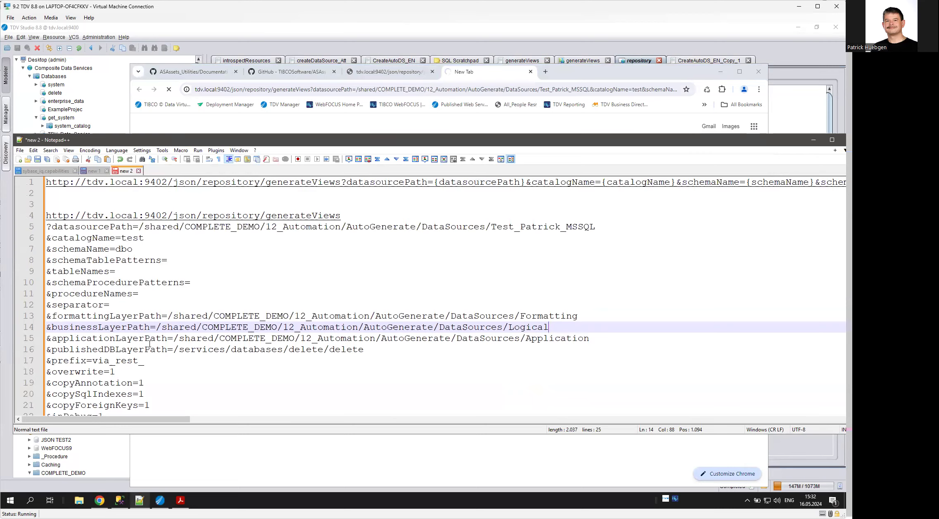
left_click_drag(93, 361, 143, 364)
- Switch back to Chrome and examine the JSON response for the resources generated in the formatting, business, application and published layers
left_click(318, 471)
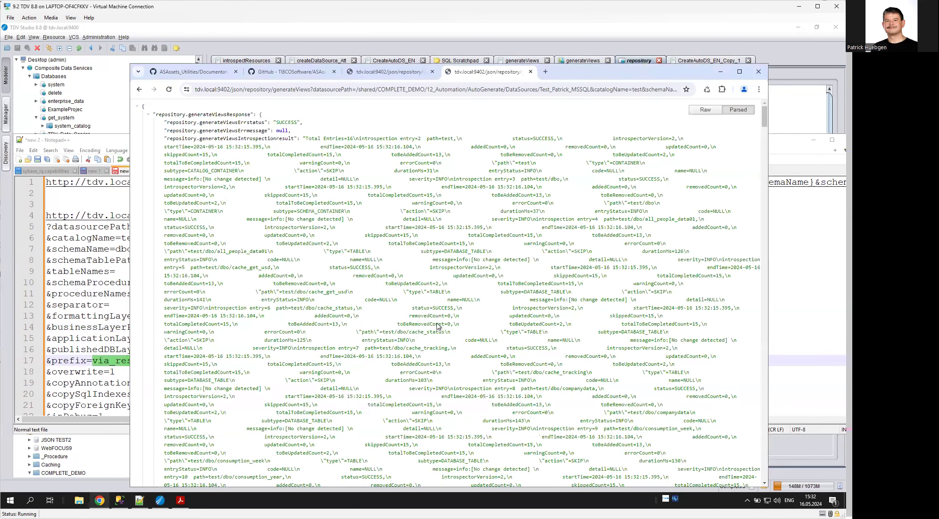
scroll(434, 326, "down", 15)
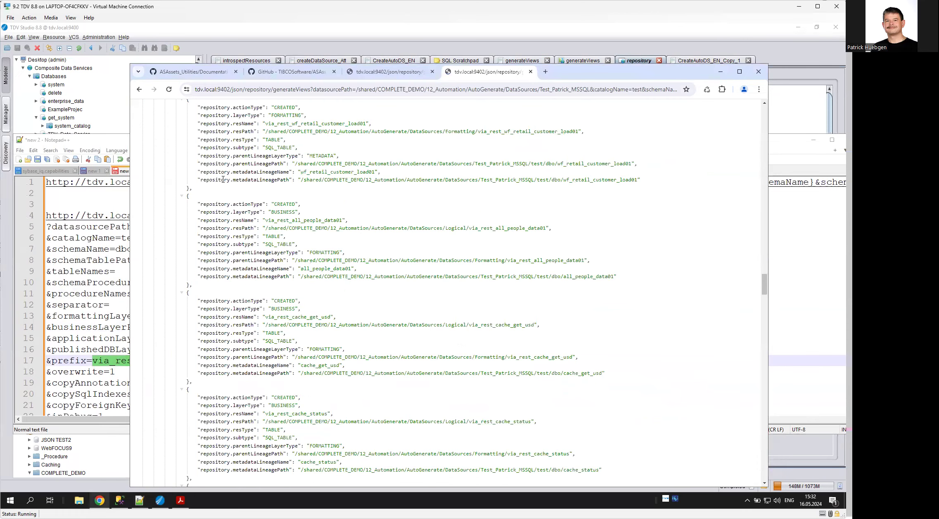
scroll(380, 321, "down", 10)
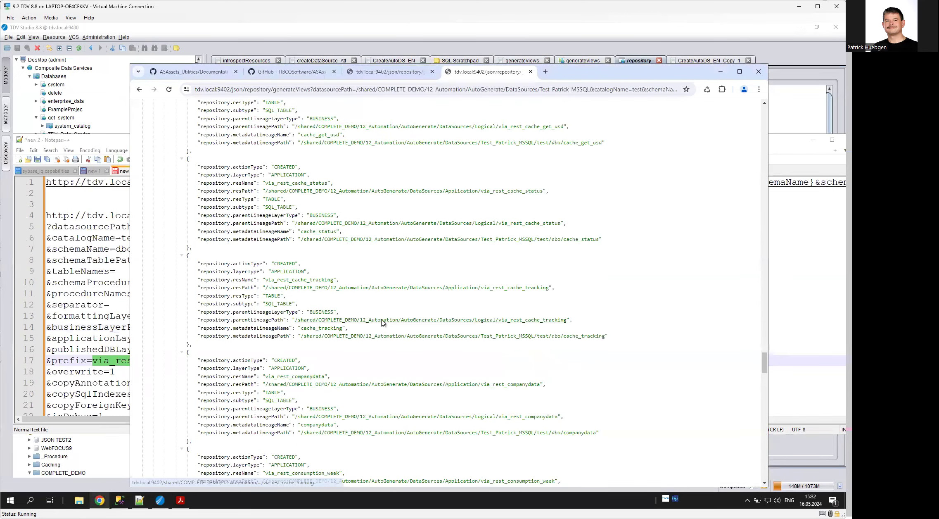
scroll(382, 322, "down", 15)
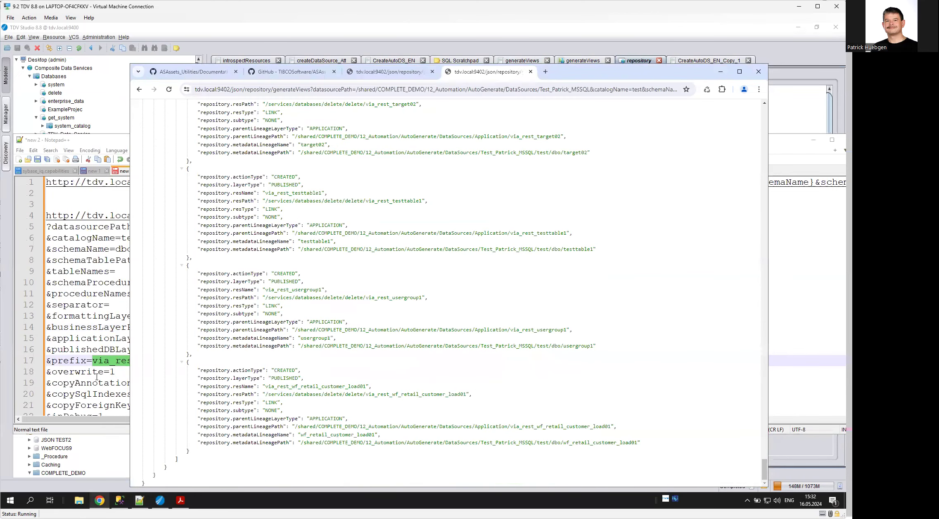
- In the Notepad++ parameter list, set inDebug to 0
left_click(97, 377)
scroll(157, 355, "down", 3)
left_click(141, 313)
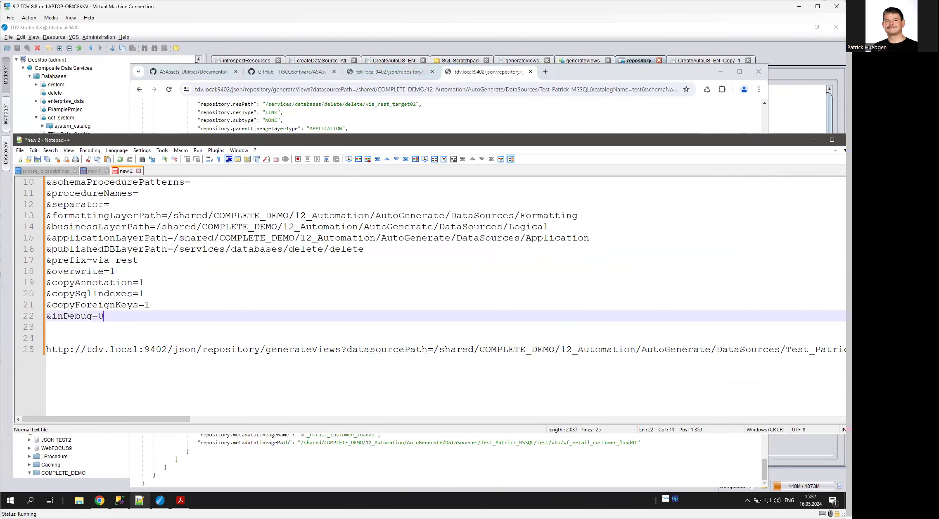
- Select and copy the complete generateViews URL line ending in inDebug=0 in the Notepad++ document
key("ctrl+a")
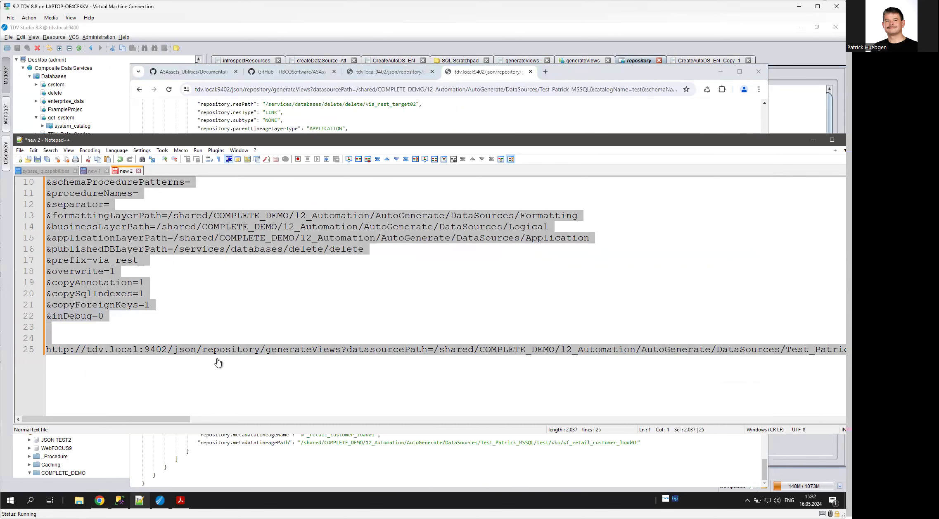
left_click(190, 339)
left_click_drag(151, 420, 842, 431)
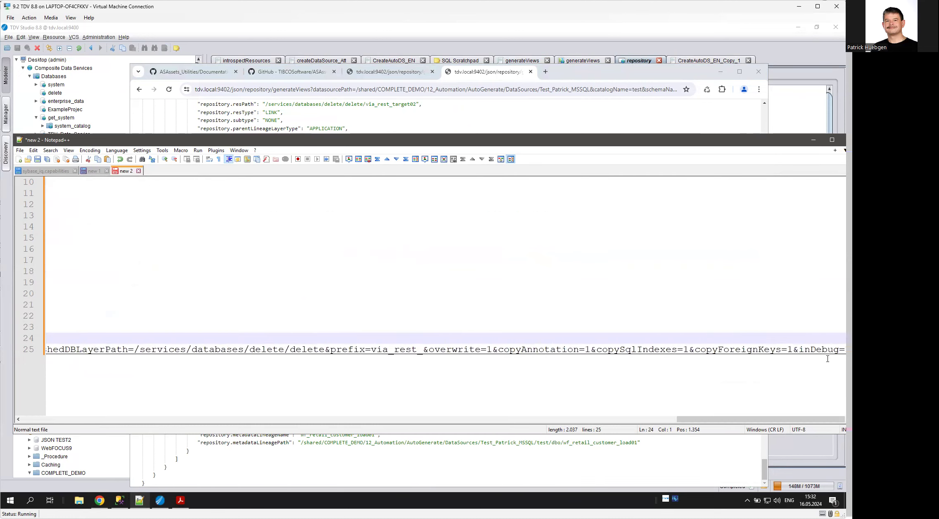
left_click(839, 350)
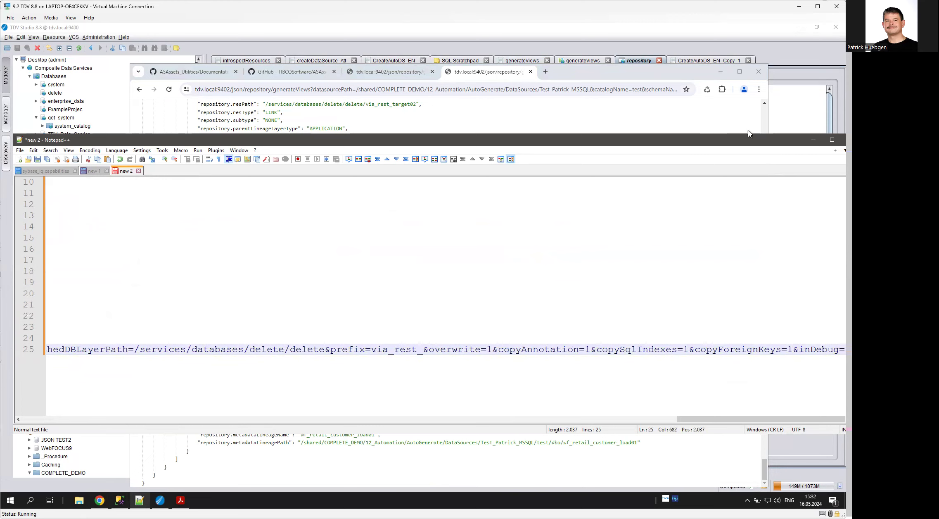
left_click_drag(732, 140, 614, 135)
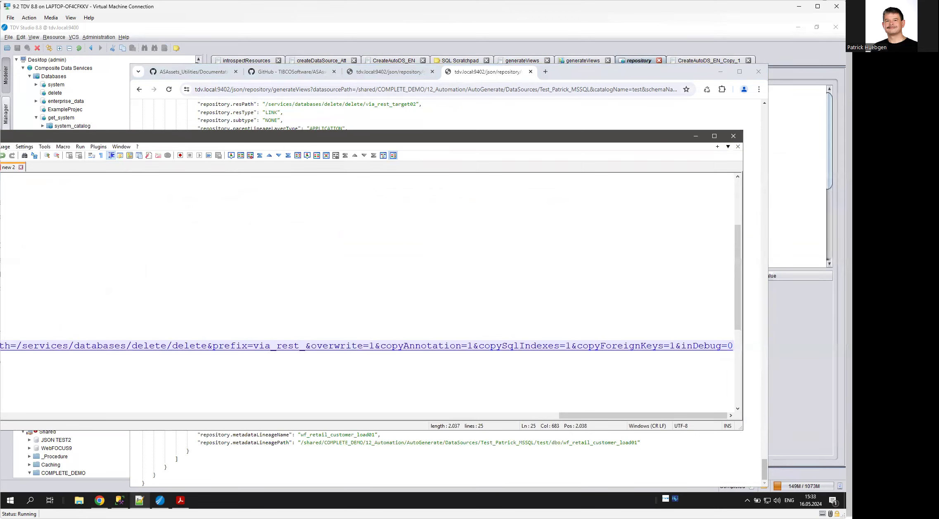
key("Home")
key("shift+End")
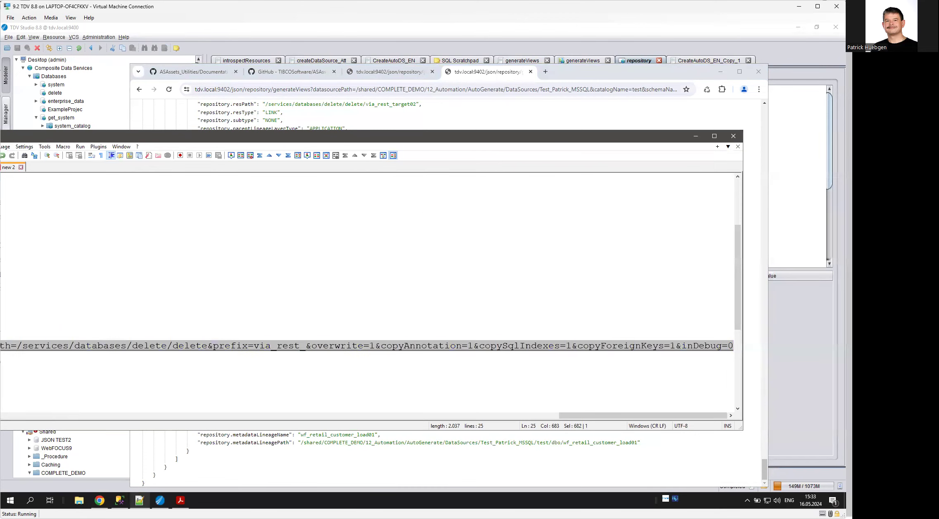
- Switch to Chrome, call the copied generateViews URL in the current tab, and examine the action types in the new JSON response
left_click(495, 93)
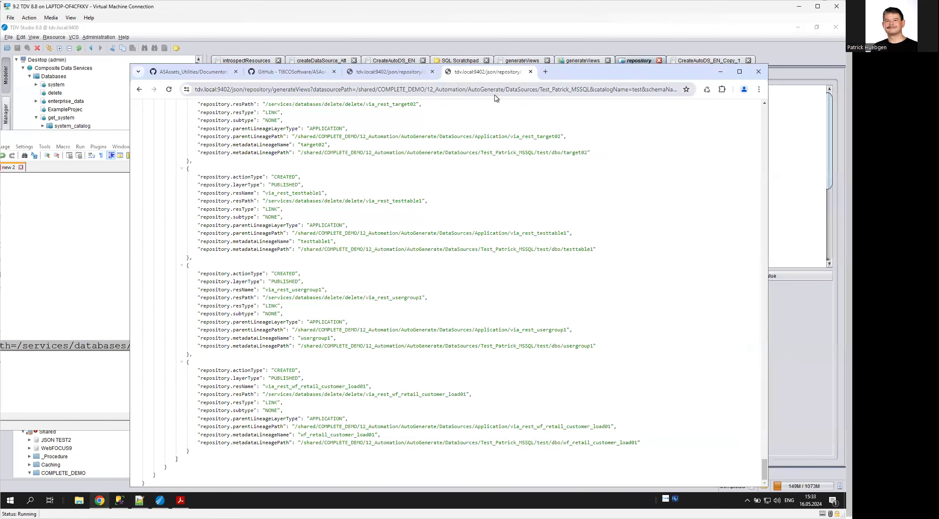
key("ctrl+v")
key("Return")
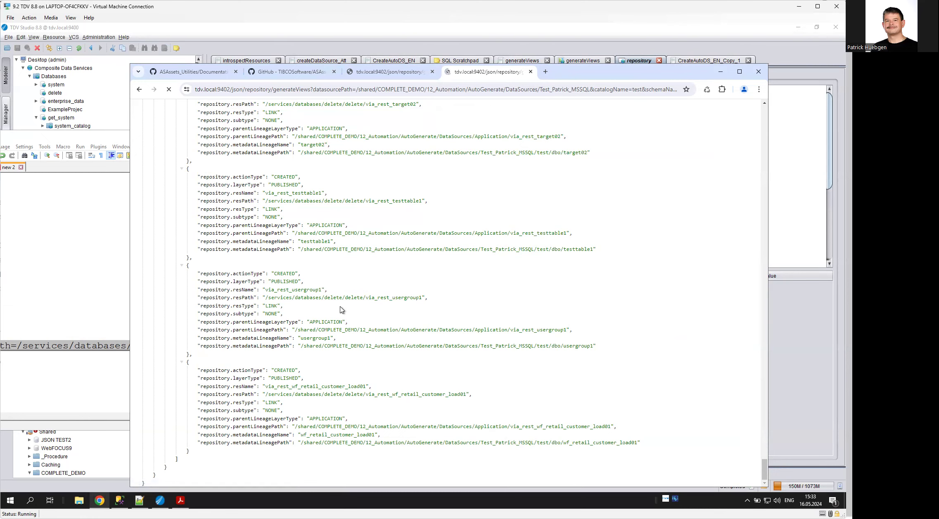
scroll(346, 318, "down", 10)
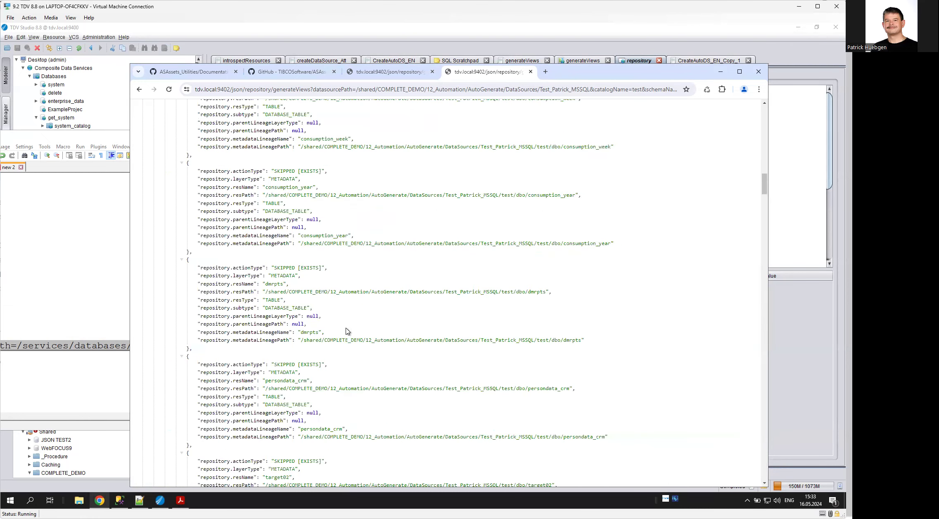
scroll(346, 324, "down", 5)
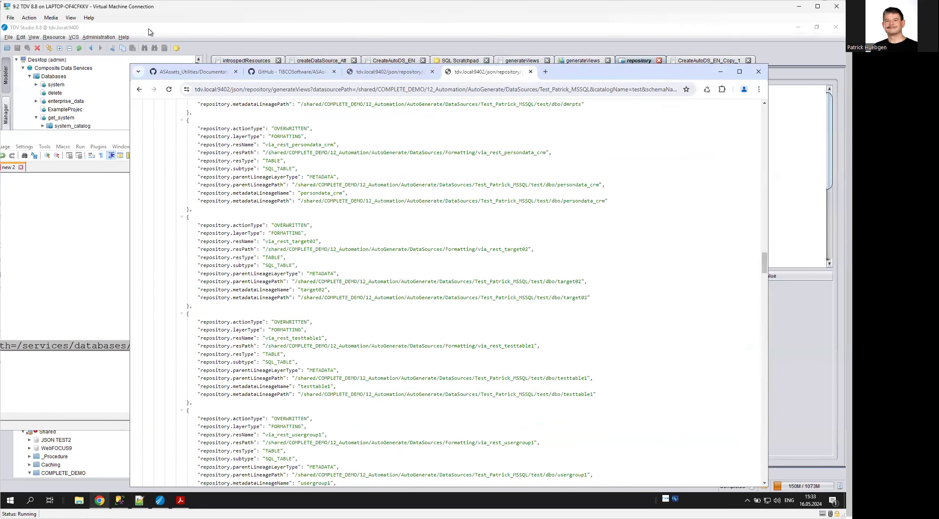
- Switch to TDV Studio and refresh the AutoGenerate folder under Shared/COMPLETE_DEMO/12_Automation
left_click(155, 36)
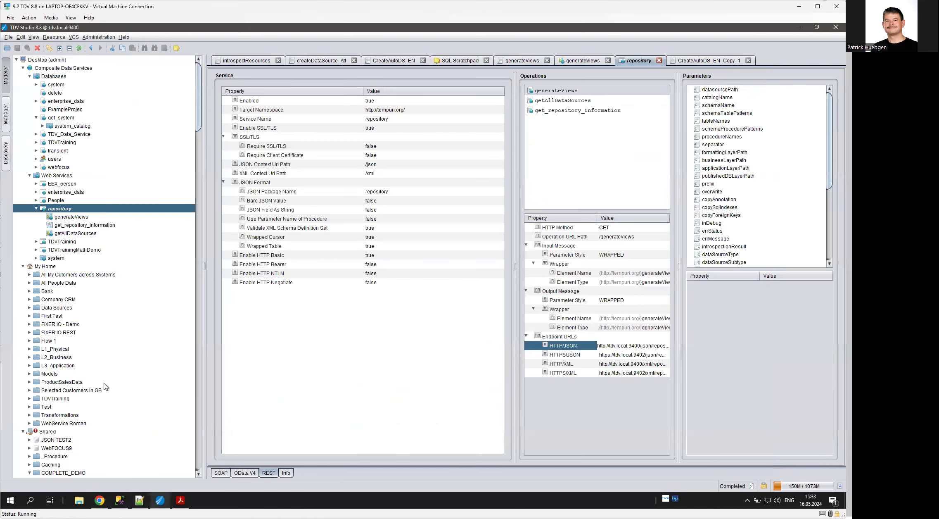
scroll(106, 387, "down", 15)
scroll(130, 374, "down", 5)
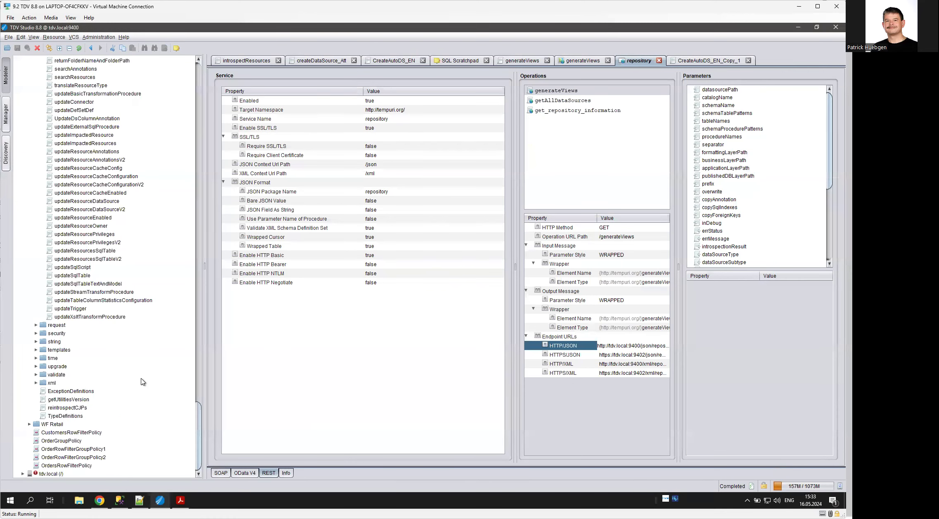
scroll(142, 379, "up", 12)
left_click_drag(200, 363, 200, 218)
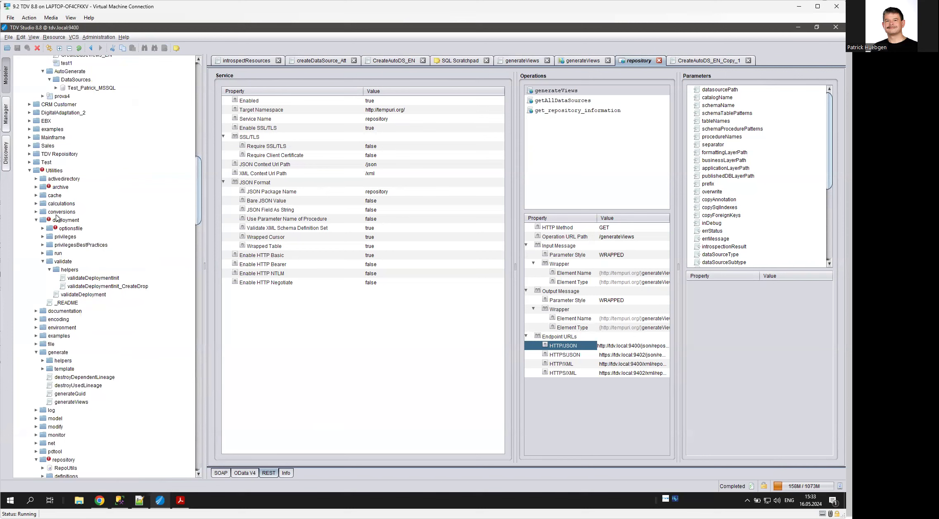
scroll(48, 320, "up", 2)
scroll(49, 320, "up", 7)
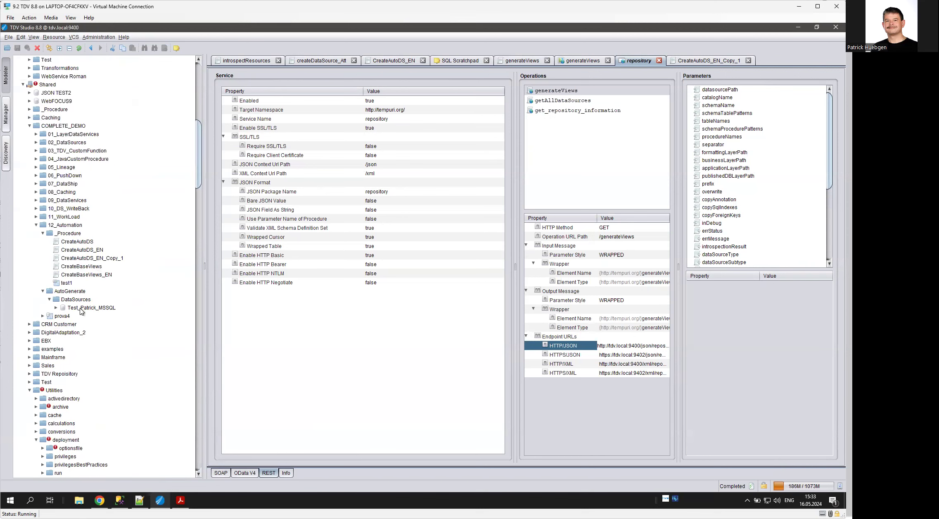
right_click(71, 293)
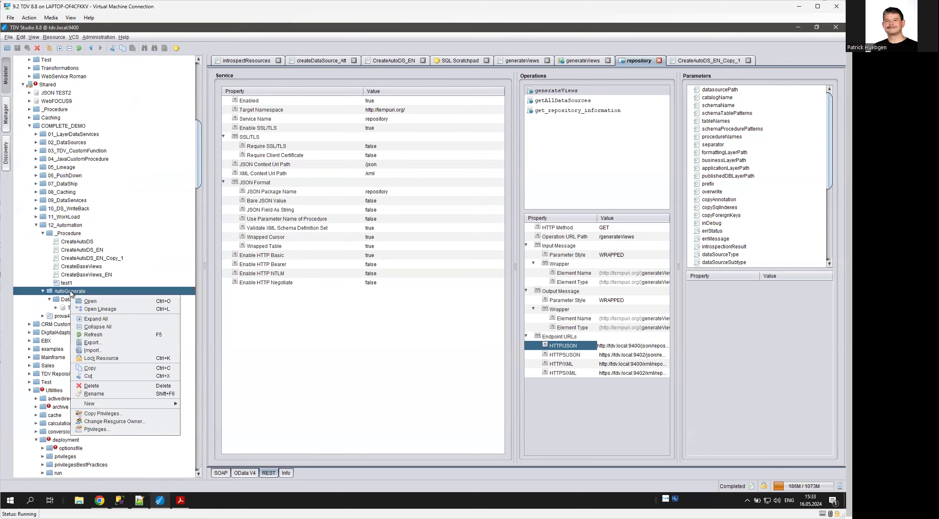
key("Return")
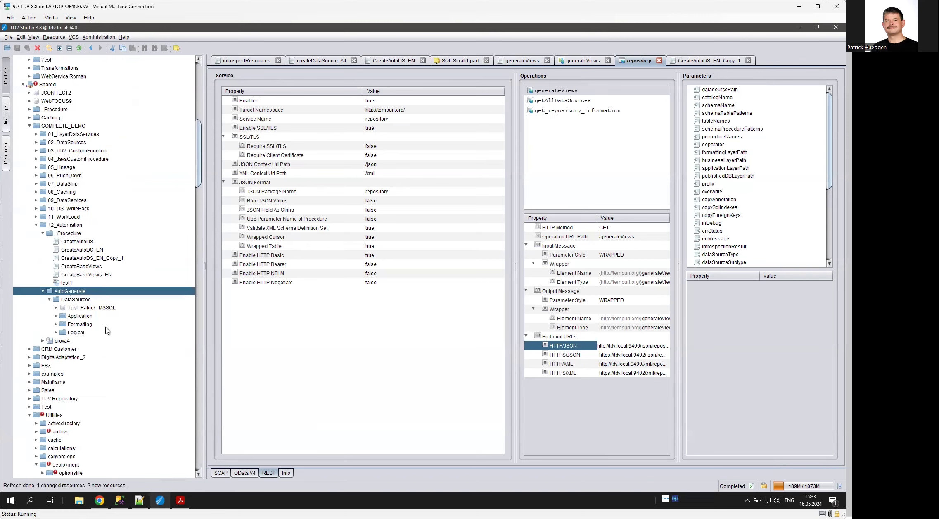
- Expand the Application, Formatting and Logical folders under AutoGenerate/DataSources to examine the generated views
left_click(55, 316)
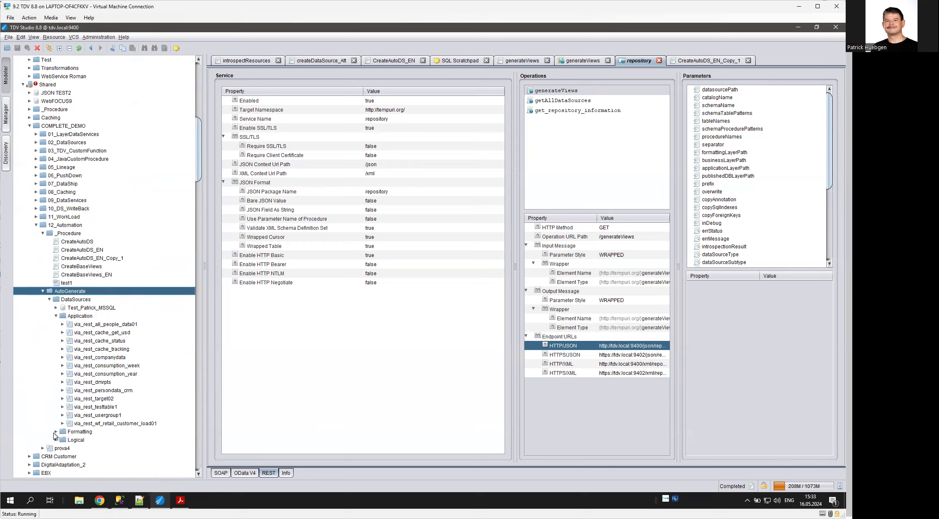
scroll(66, 418, "down", 4)
left_click(56, 351)
scroll(92, 380, "down", 3)
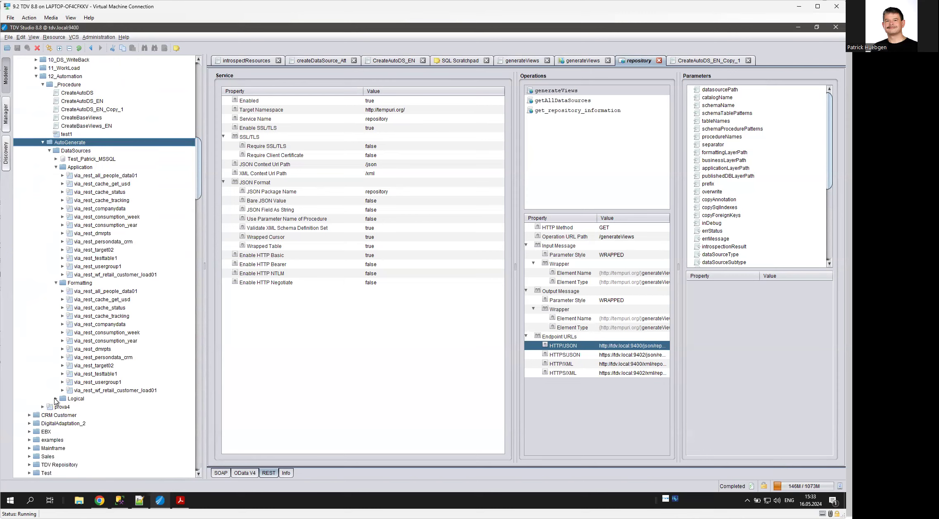
scroll(70, 388, "down", 2)
left_click(56, 350)
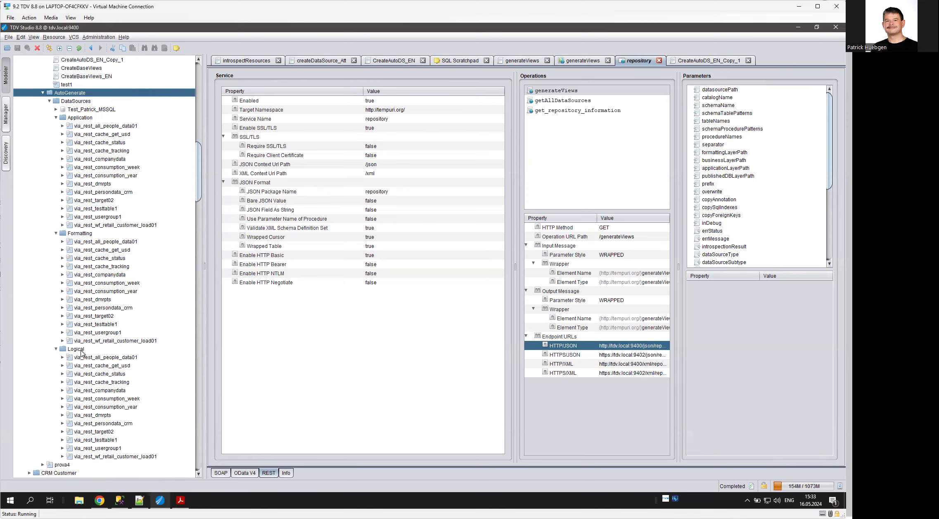
- Refresh the published delete database under Composite Data Services, then expand it and its delete schema to examine the published views
scroll(114, 366, "down", 3)
scroll(96, 367, "up", 6)
scroll(96, 369, "up", 20)
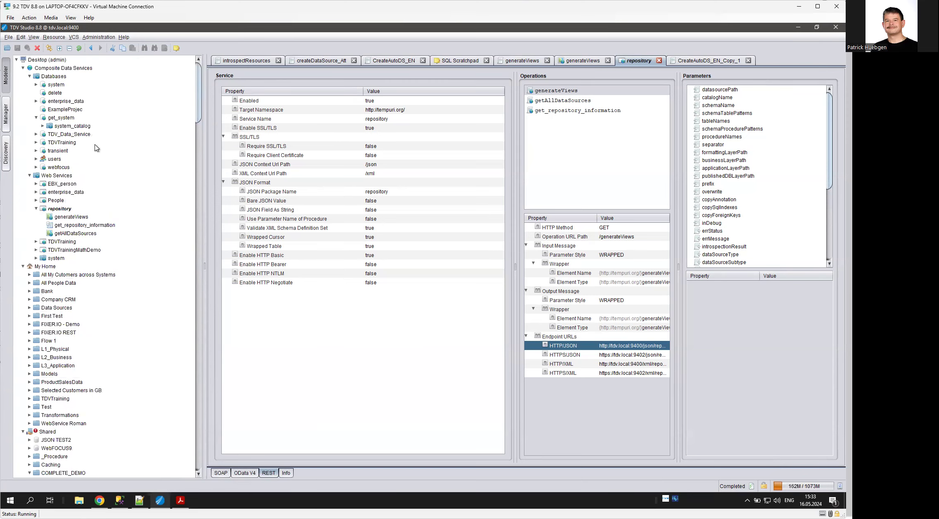
left_click(49, 95)
right_click(49, 94)
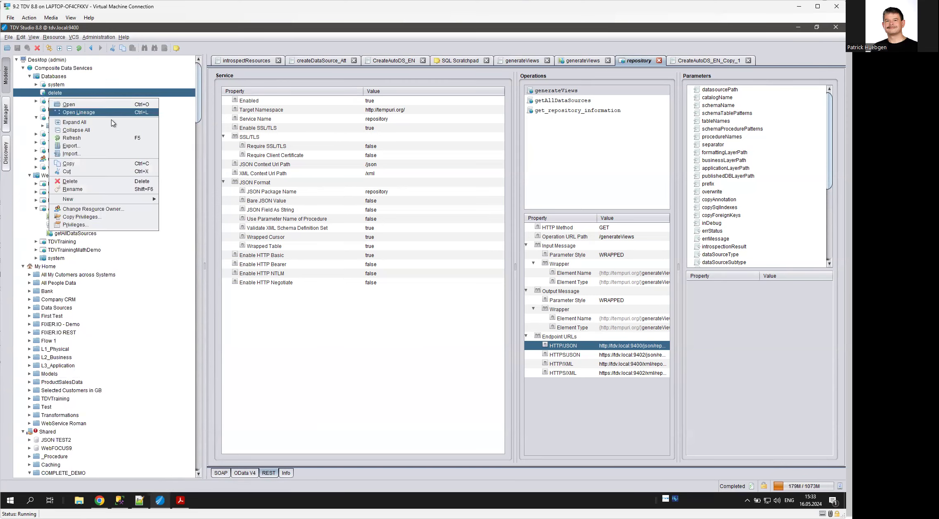
left_click(100, 143)
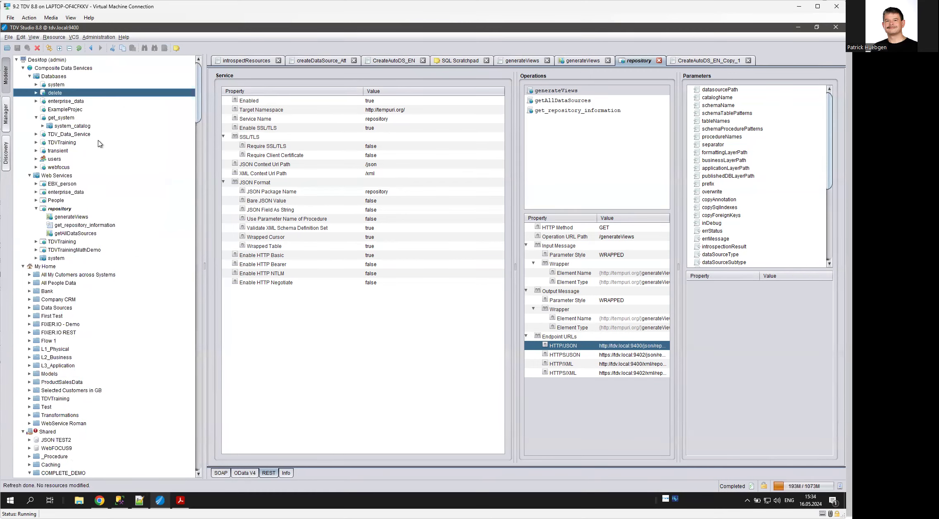
left_click(37, 93)
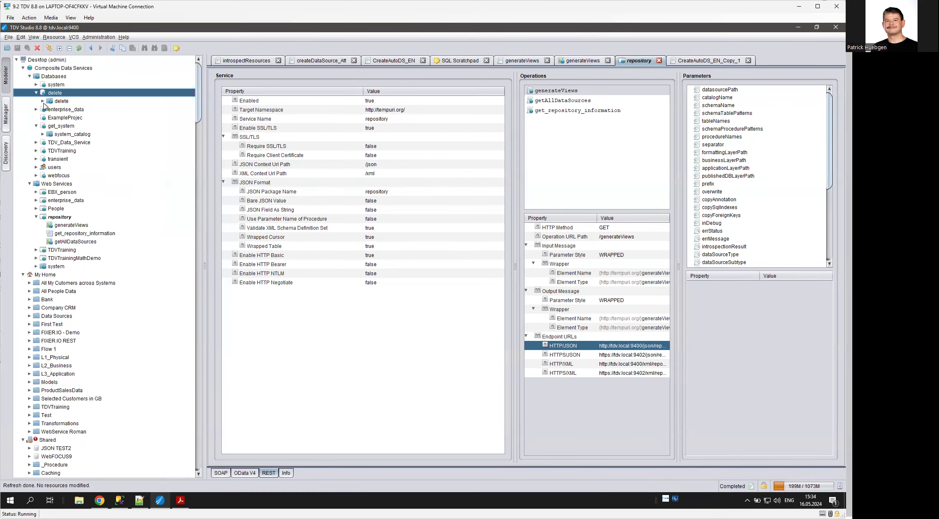
left_click(43, 101)
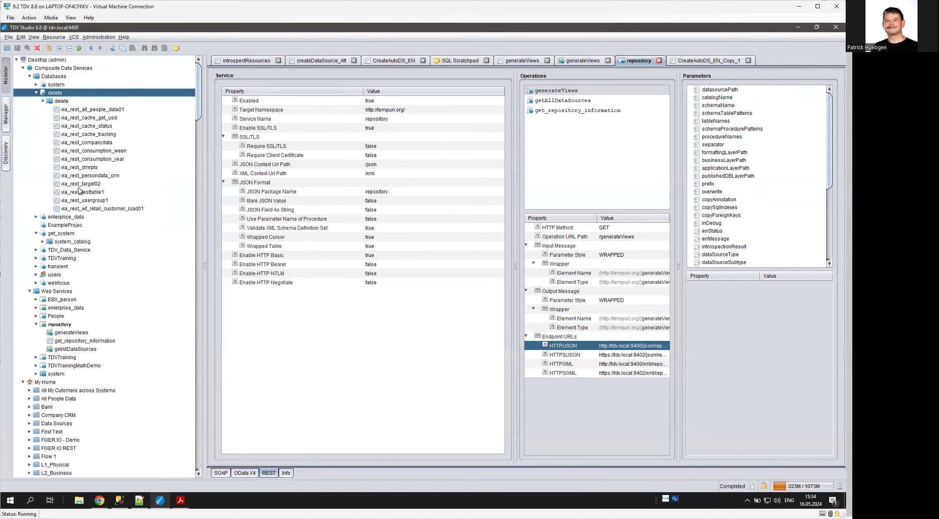